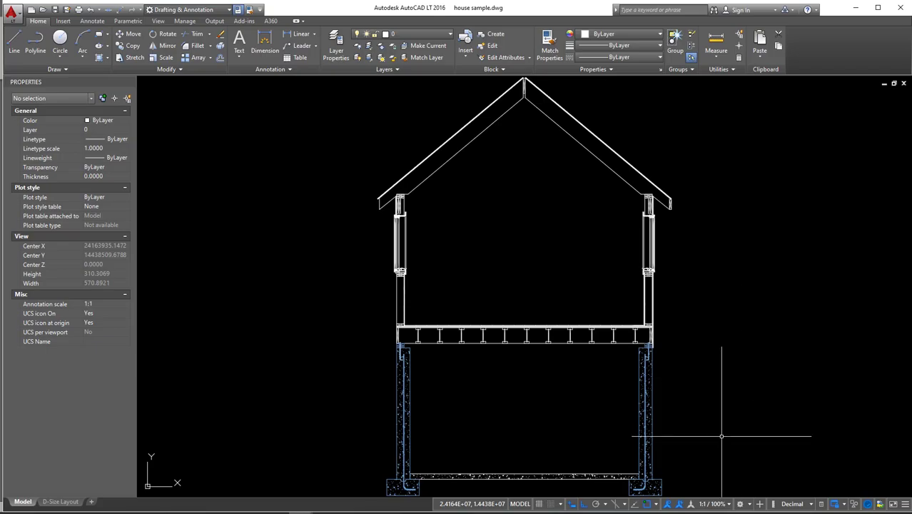
Copy the right-hand foundation wall section into the empty space to the right of the house section
scroll(590, 408, up, 1)
scroll(550, 326, down, 3)
scroll(593, 346, up, 3)
click(631, 372)
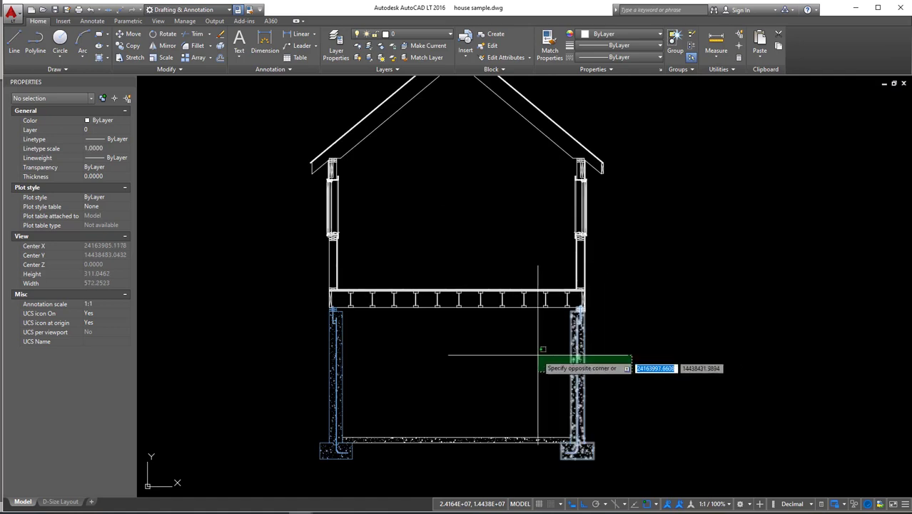
click(539, 355)
text(co)
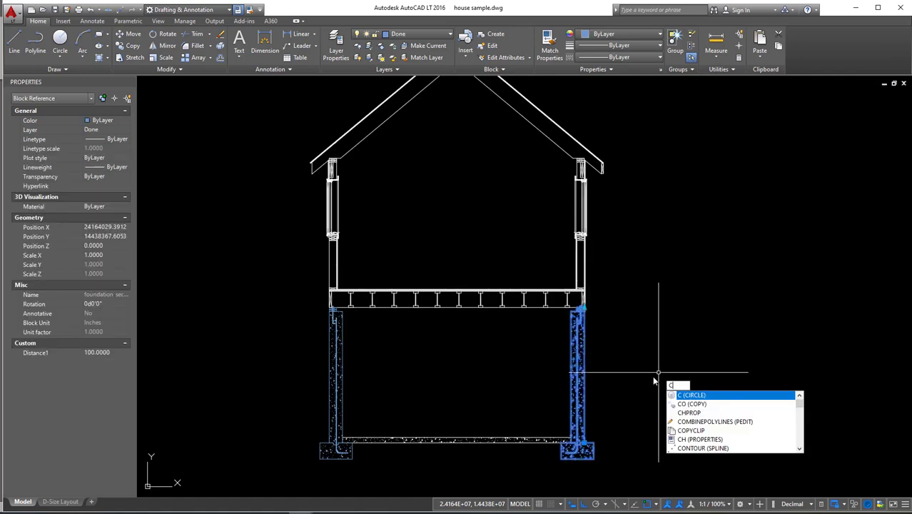
key(Return)
click(617, 347)
click(687, 347)
key(Escape)
Stretch the copied foundation section to a height of about 186 and shorten it to about 76 using its top dynamic grip
click(733, 377)
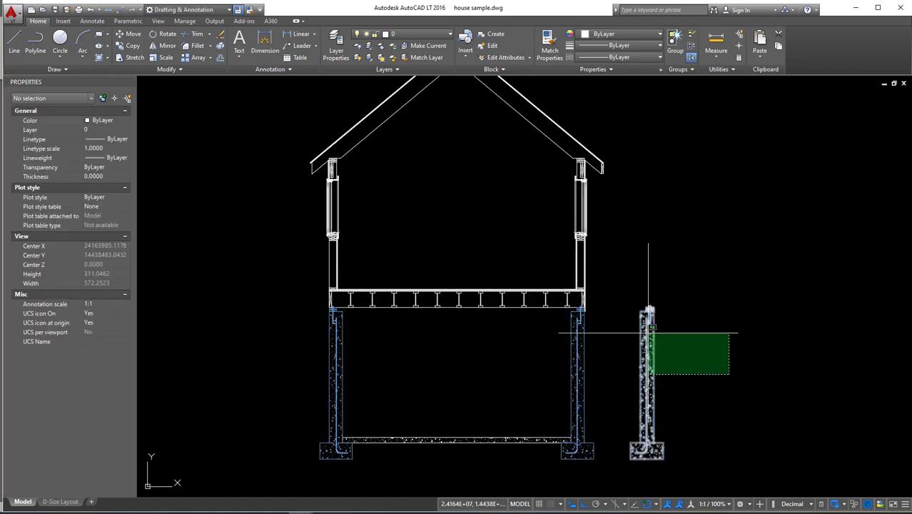
click(644, 317)
click(651, 308)
click(650, 191)
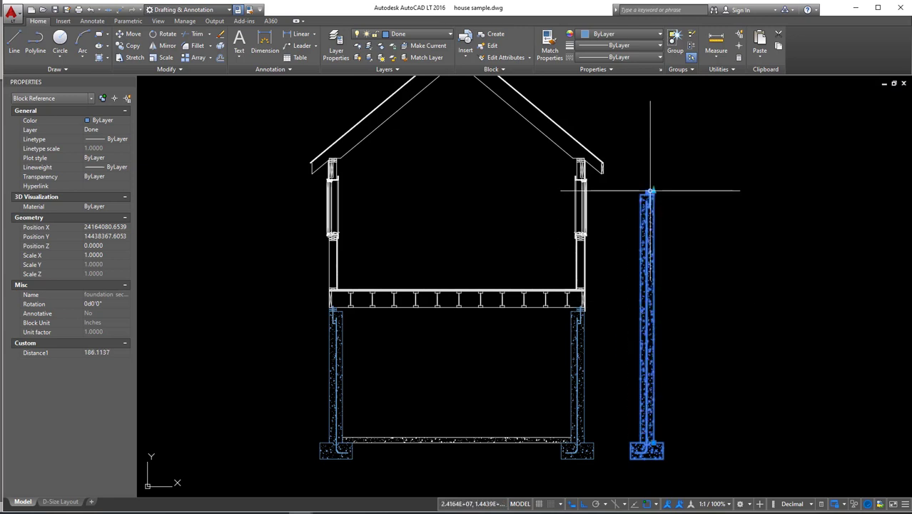
click(650, 193)
click(651, 341)
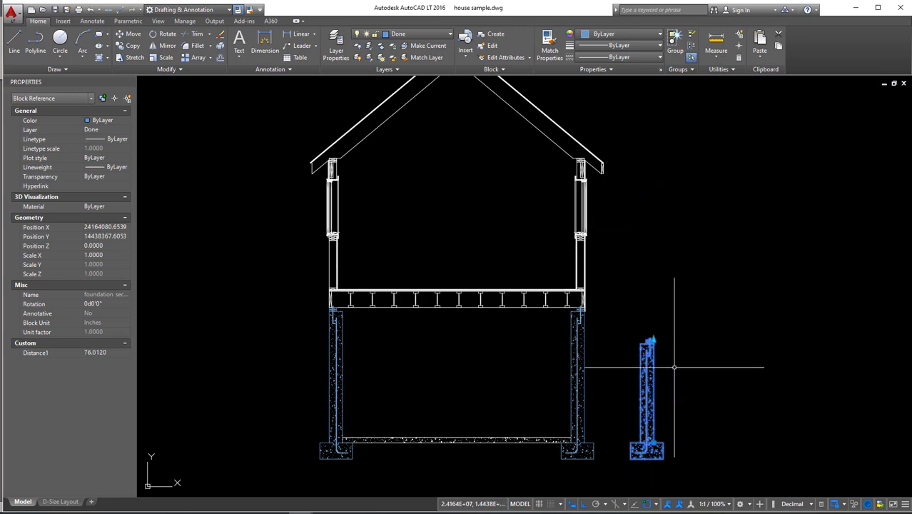
key(Escape)
click(703, 383)
click(623, 315)
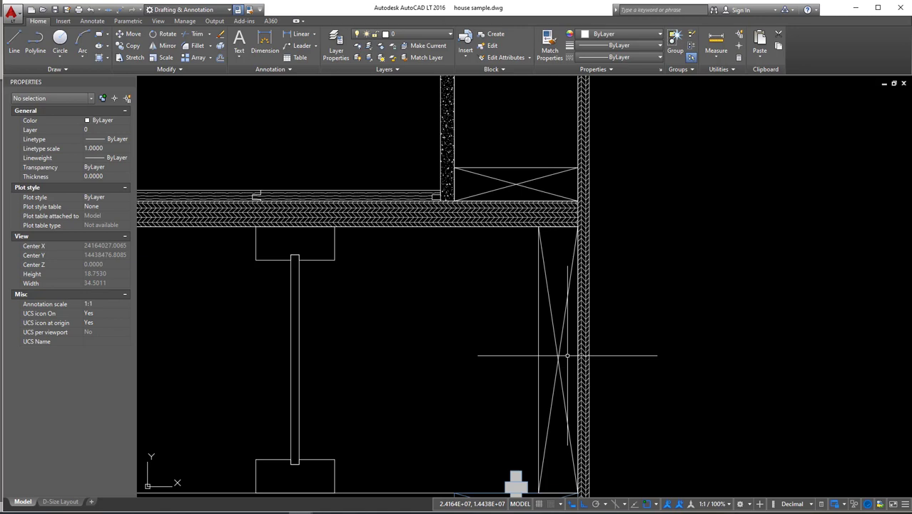
Copy the crossed rim board at the end of the floor joists horizontally into the empty space right of the wall
click(556, 351)
click(504, 319)
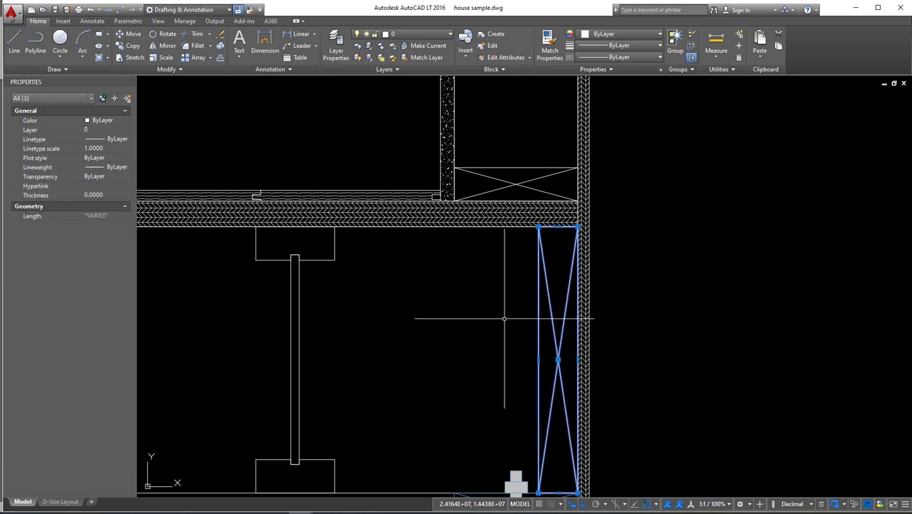
text(o)
key(Return)
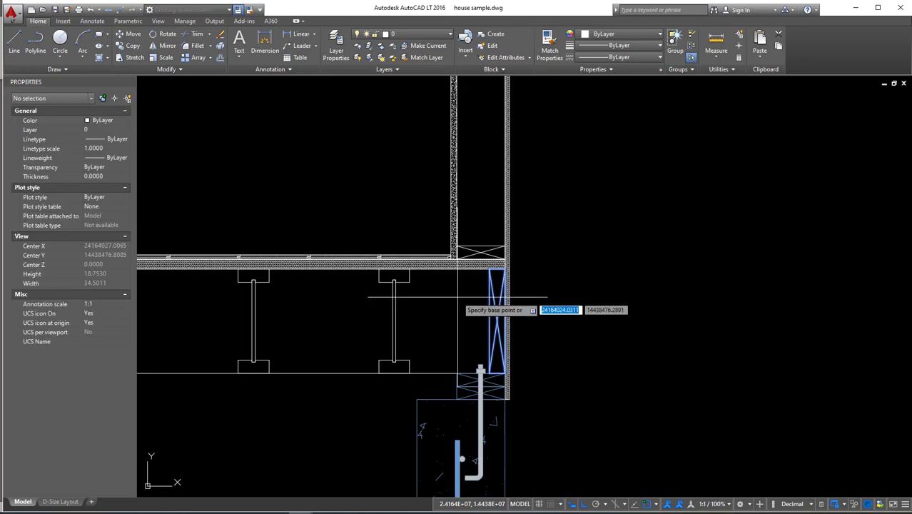
click(480, 306)
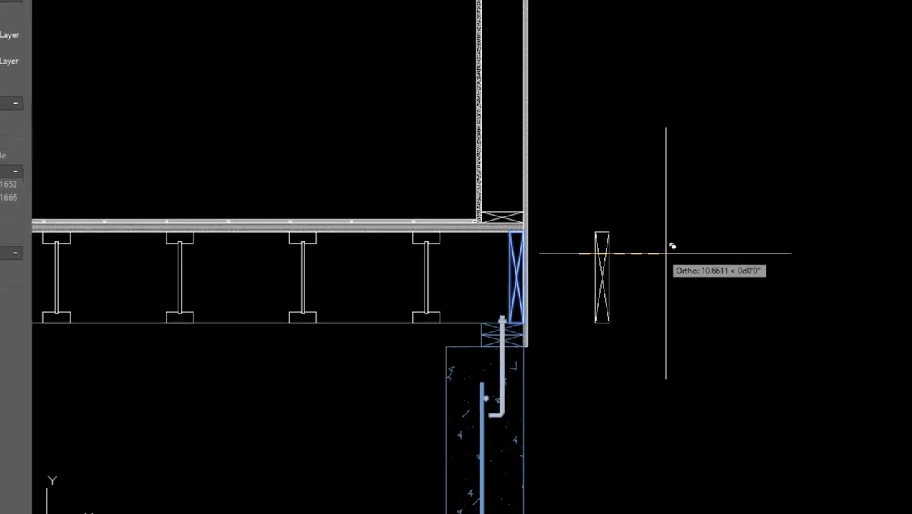
click(686, 247)
key(Escape)
click(699, 351)
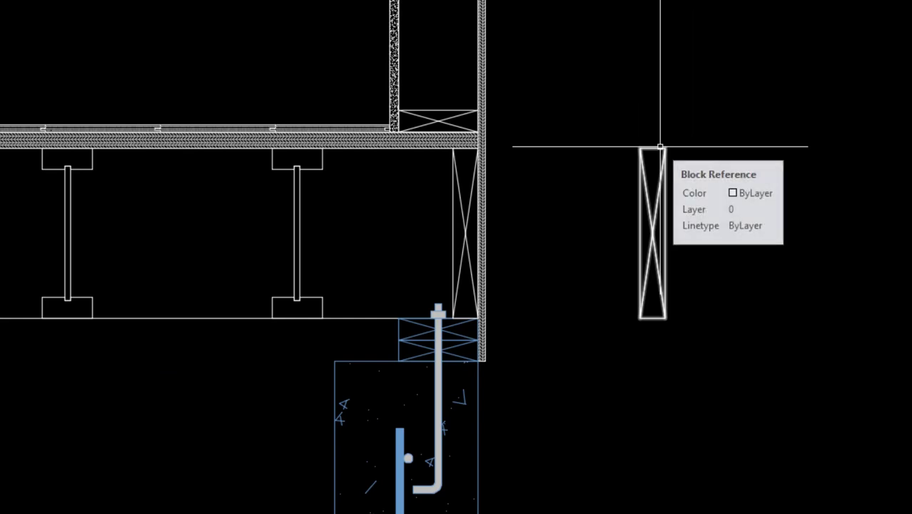
Open the copied board's LVL block in the Block Editor
scroll(653, 191, up, 4)
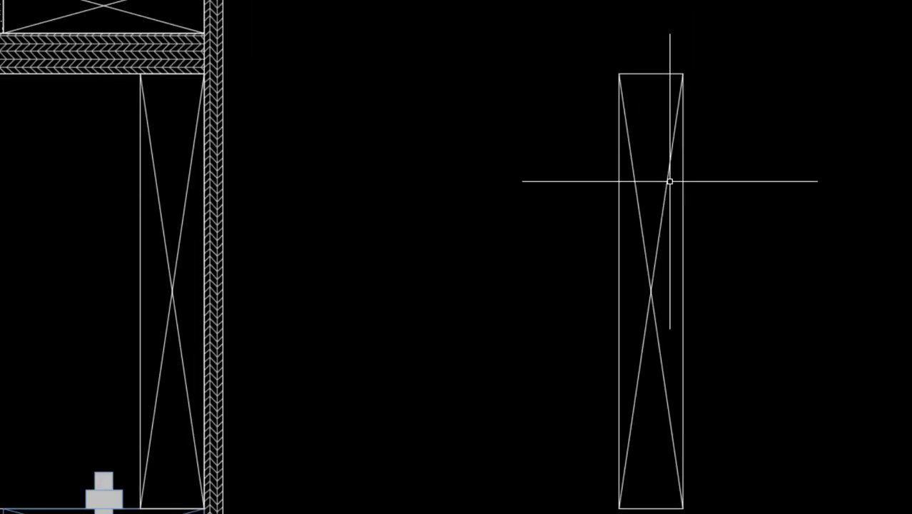
double_click(669, 179)
click(511, 332)
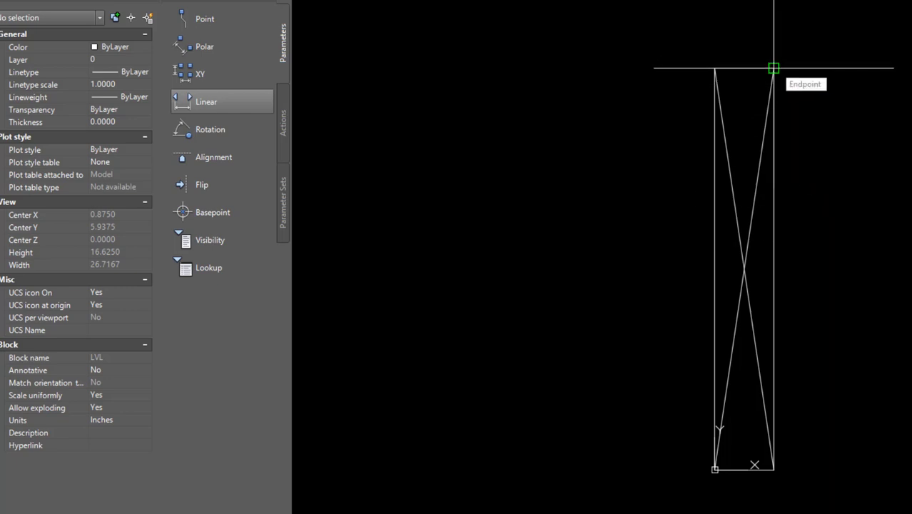
Add a Linear parameter from the board's lower right corner to its upper right corner, with the label beside the board
click(774, 470)
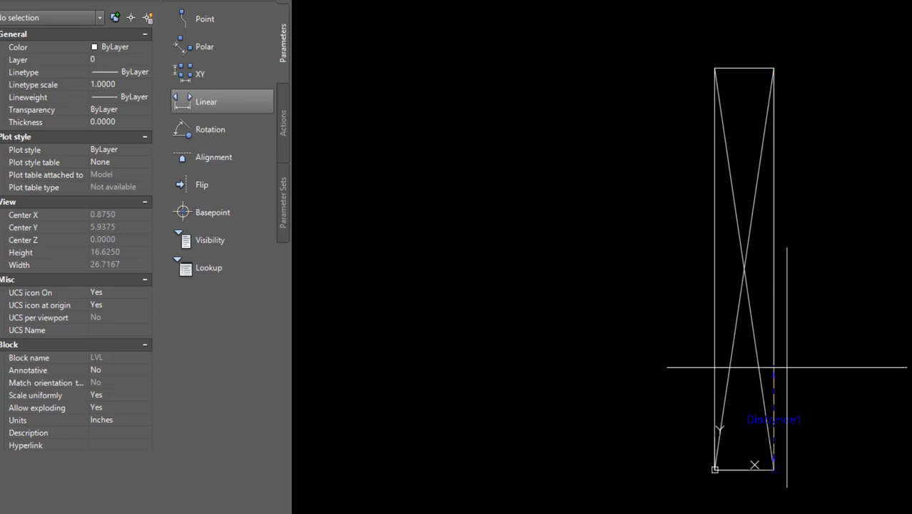
click(774, 68)
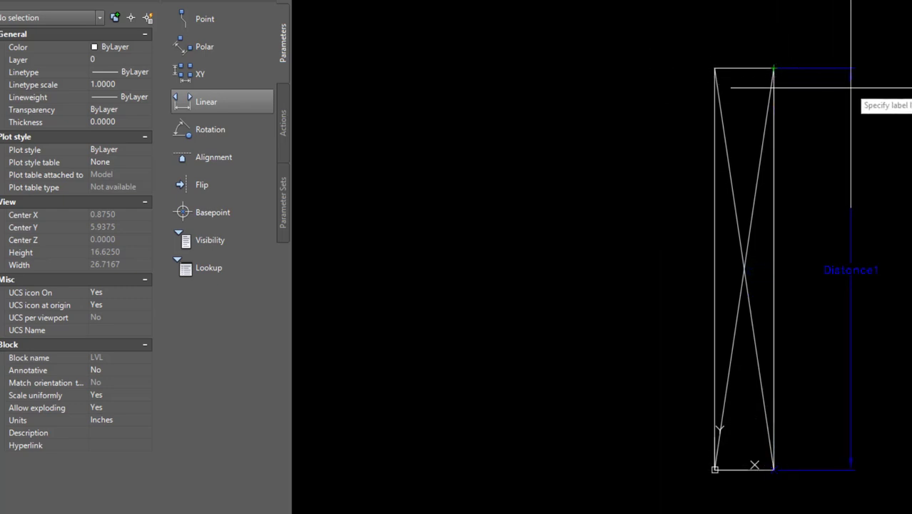
click(851, 88)
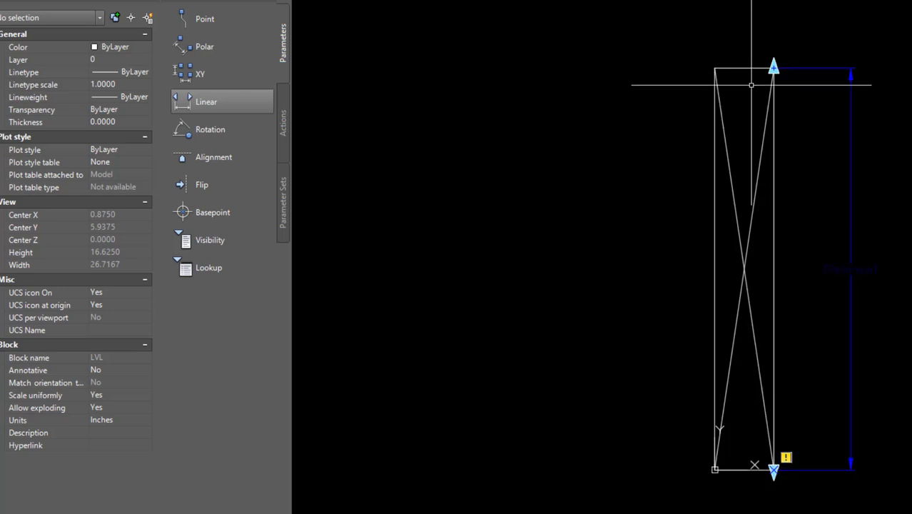
Set the linear parameter's Number of Grips to 1 and clear the selection
click(911, 312)
click(799, 215)
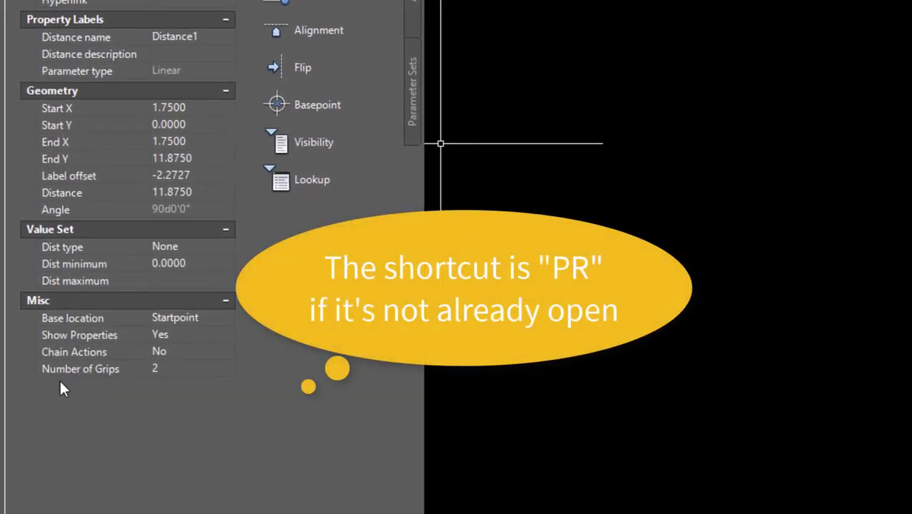
click(222, 365)
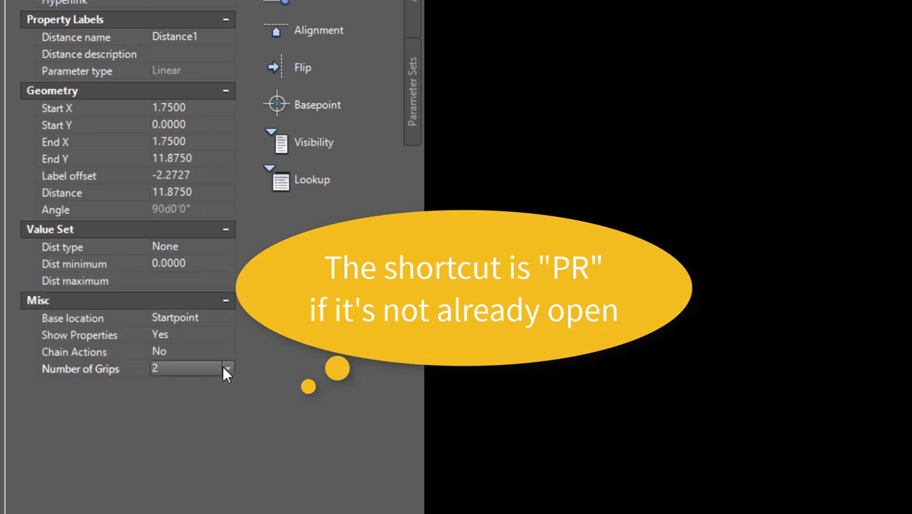
click(224, 366)
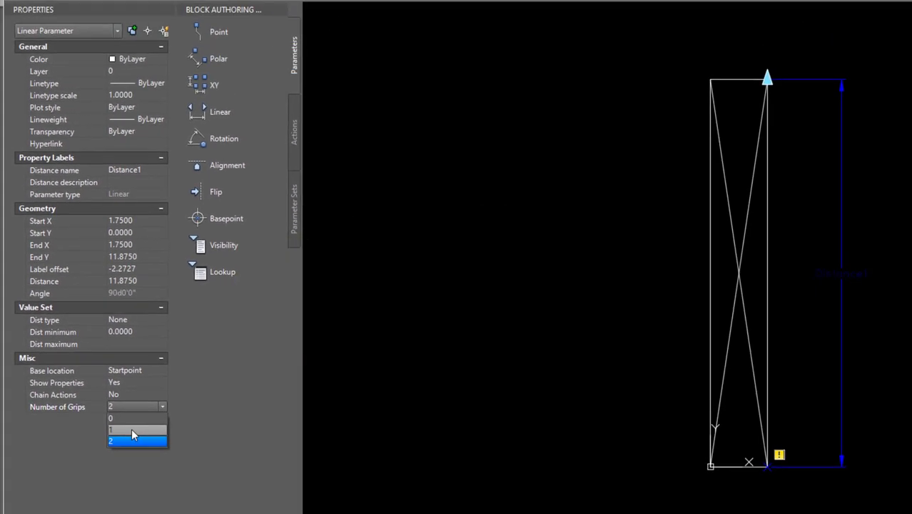
click(131, 429)
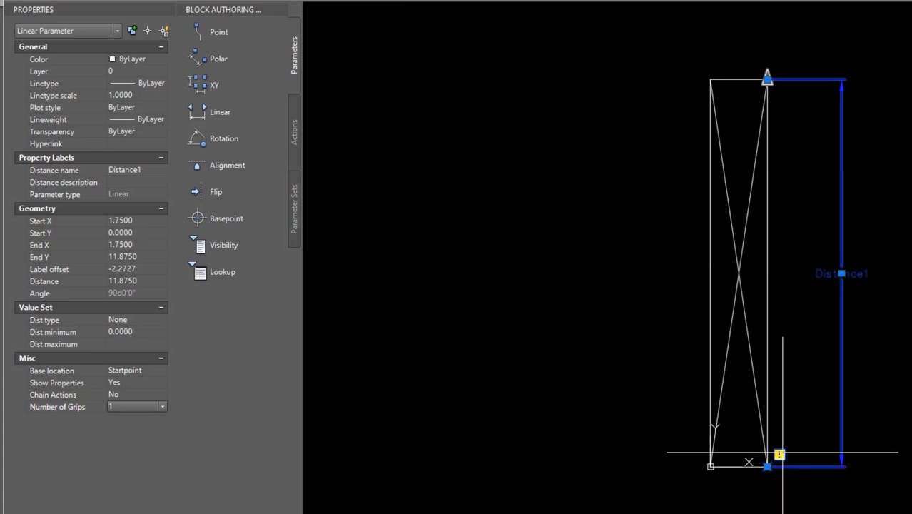
click(649, 212)
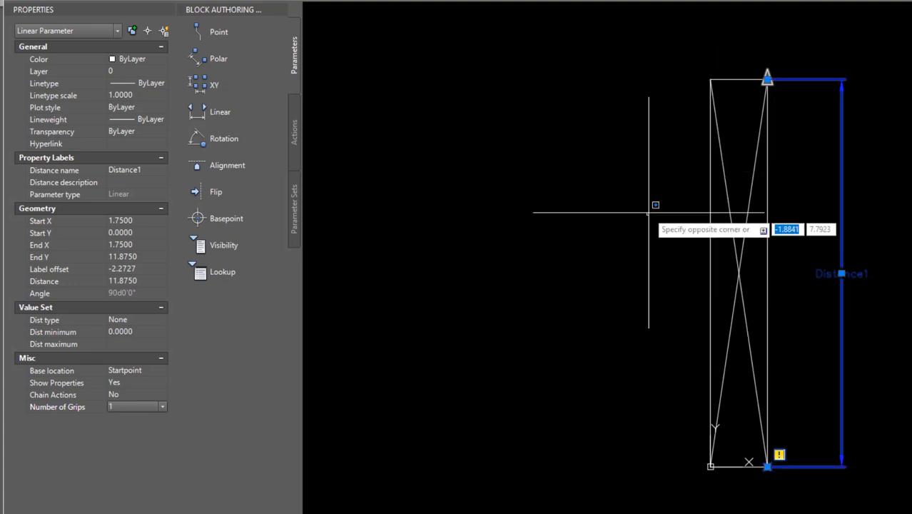
key(Escape)
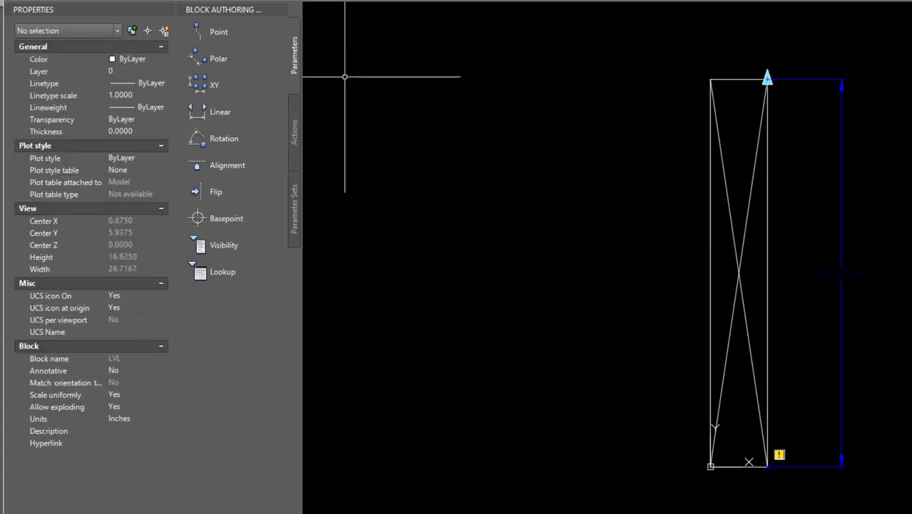
Attach a Stretch action to the parameter's top point, framing the board's upper end and including all its geometry, and save the changes to LVL
click(295, 132)
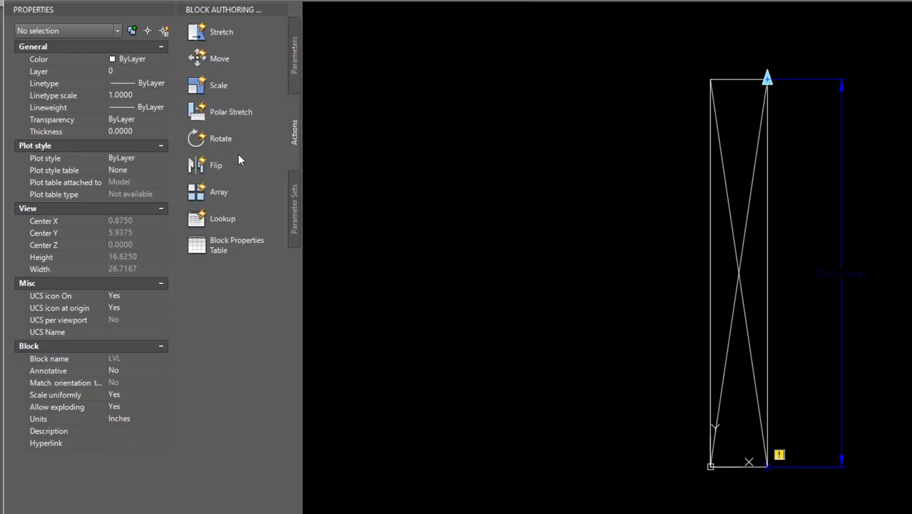
click(215, 32)
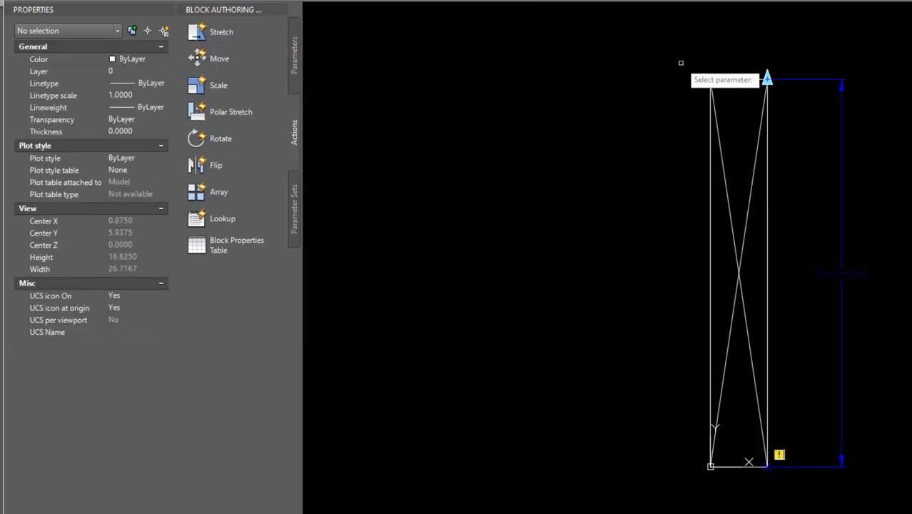
click(839, 274)
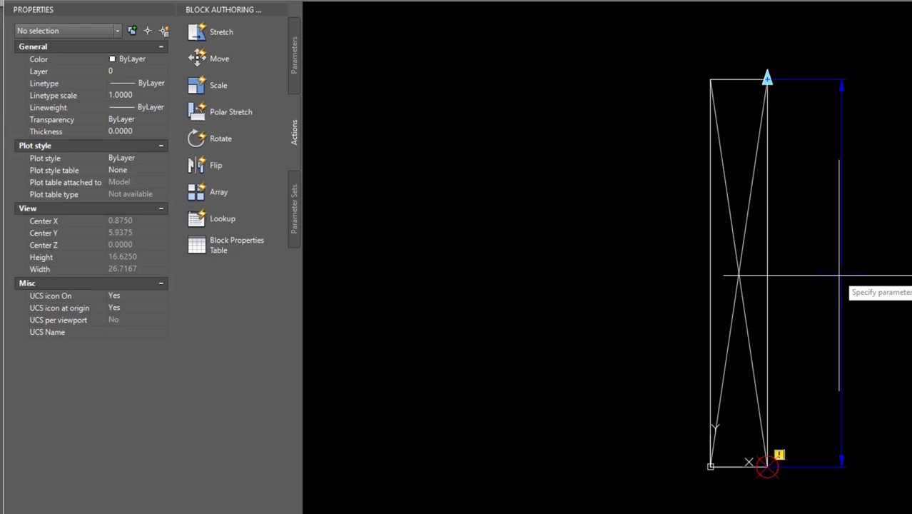
click(767, 79)
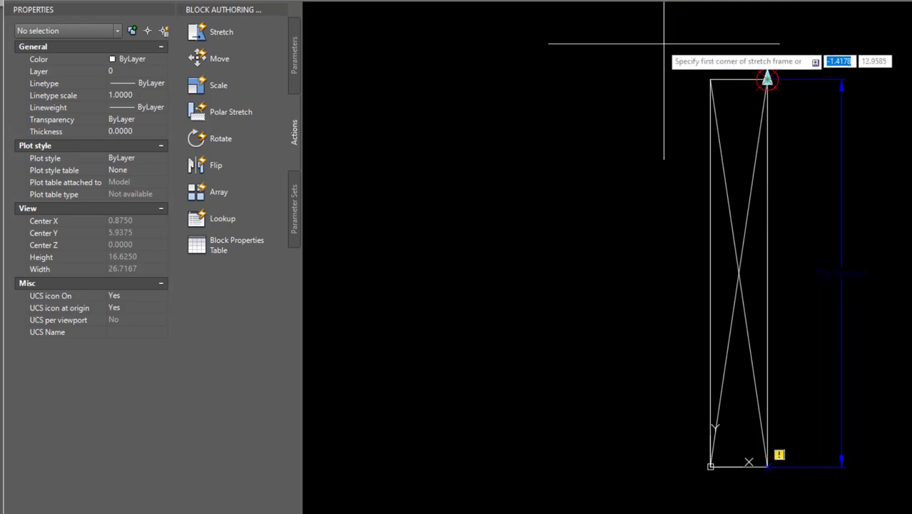
click(637, 32)
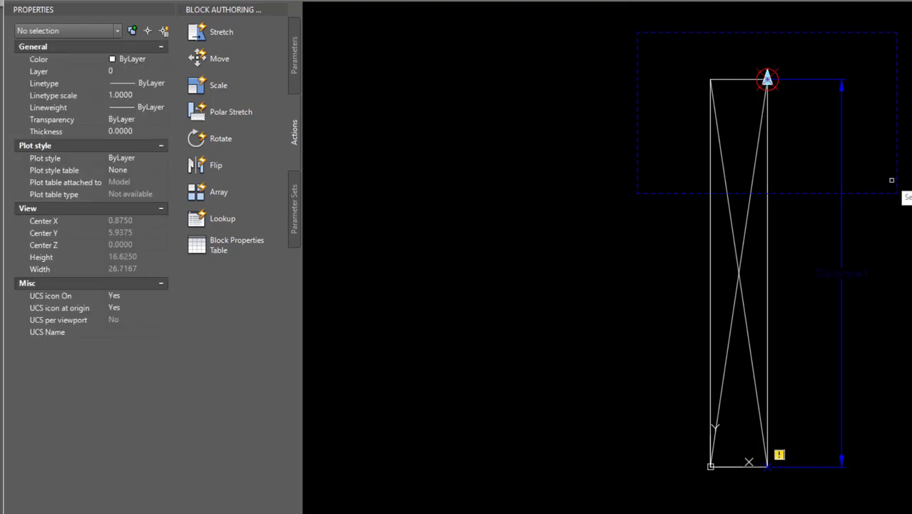
click(892, 180)
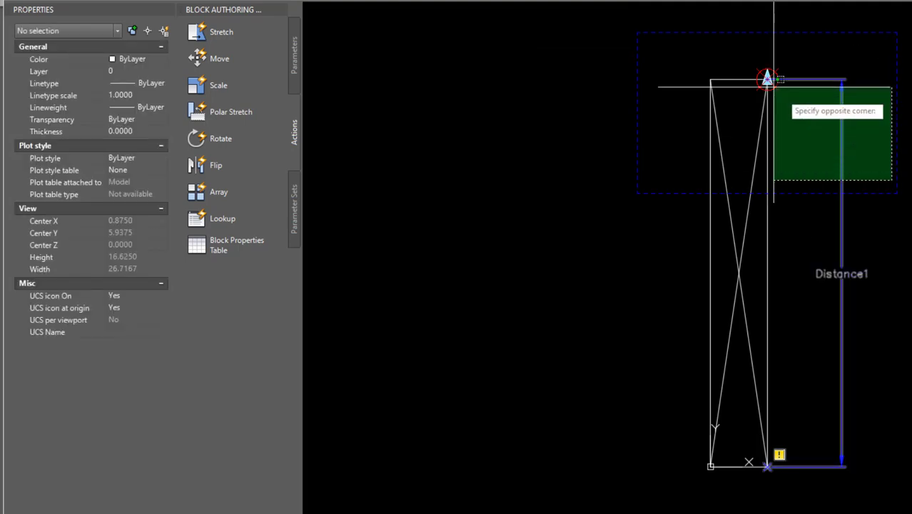
click(671, 44)
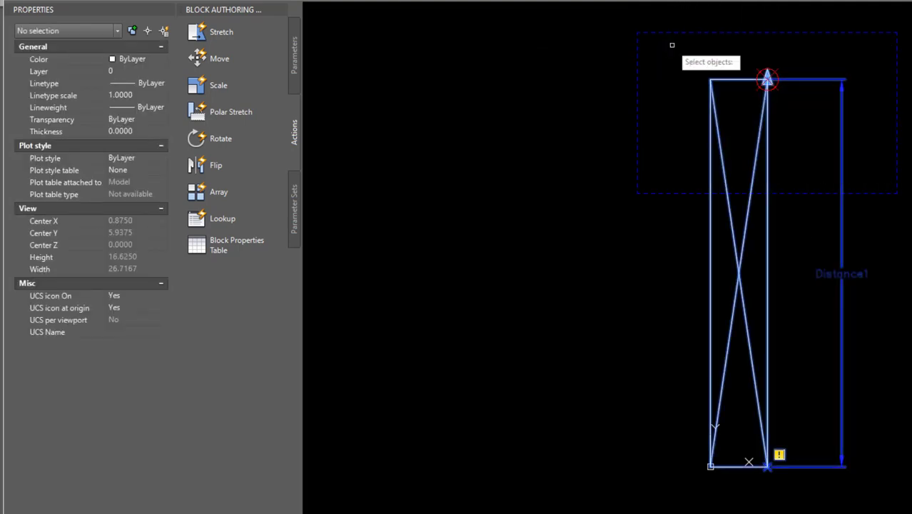
key(Return)
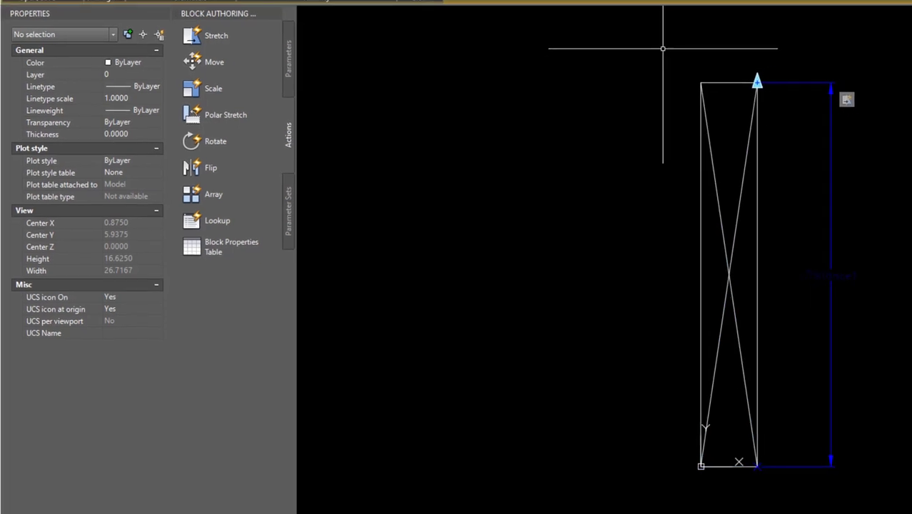
click(340, 17)
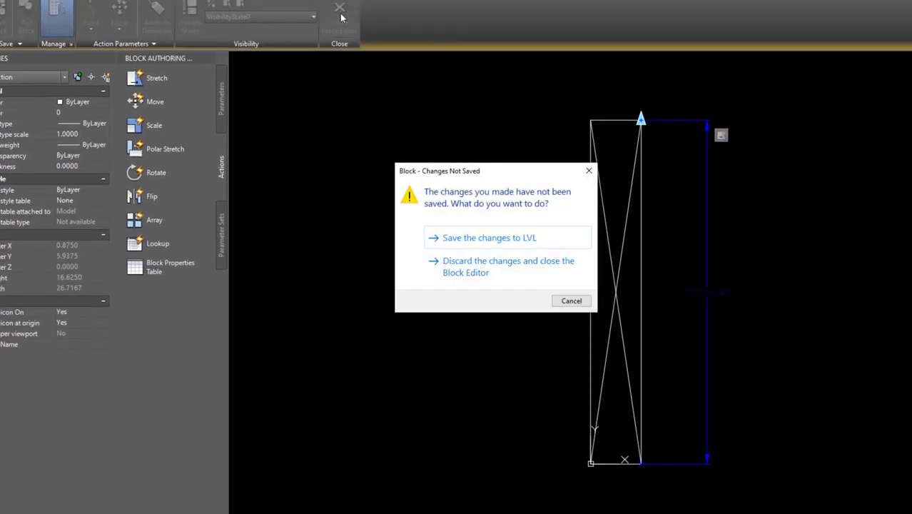
click(493, 237)
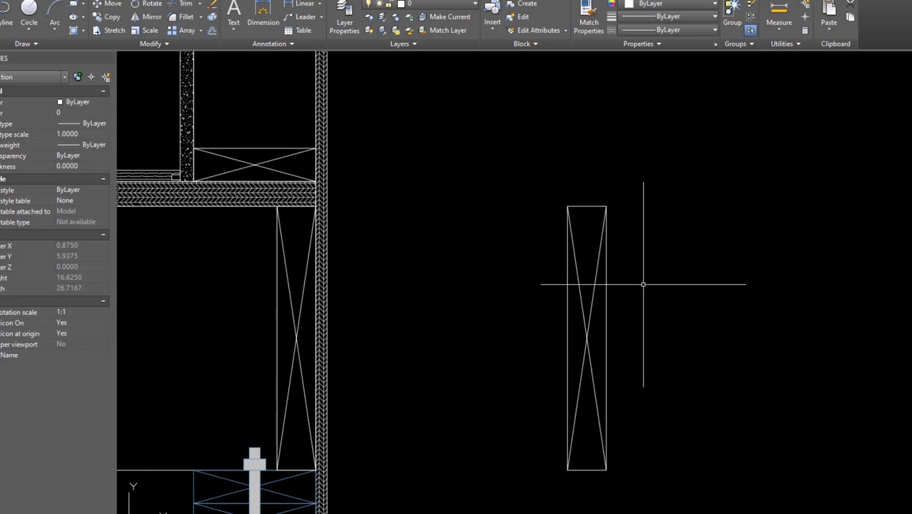
Test the LVL block's top grip by stretching the board upward to about 17.25 and further to about 49.45
click(668, 310)
click(584, 272)
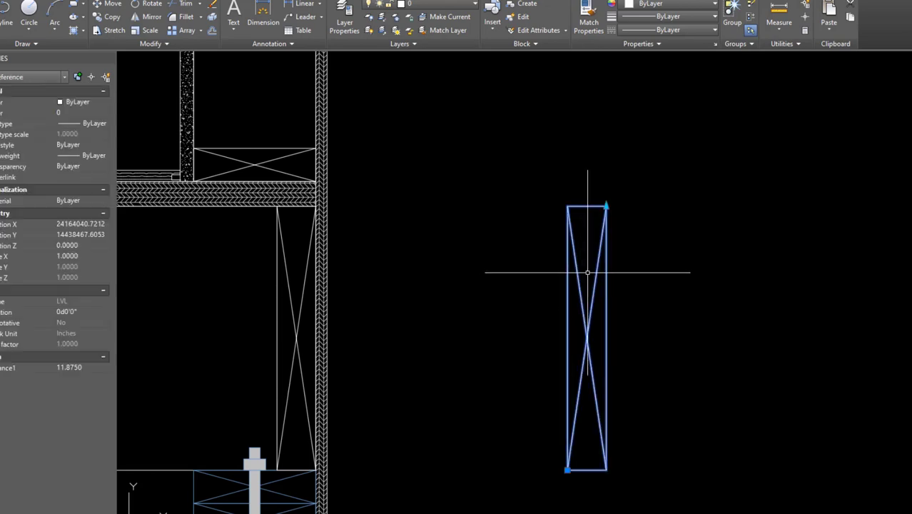
click(606, 206)
click(615, 87)
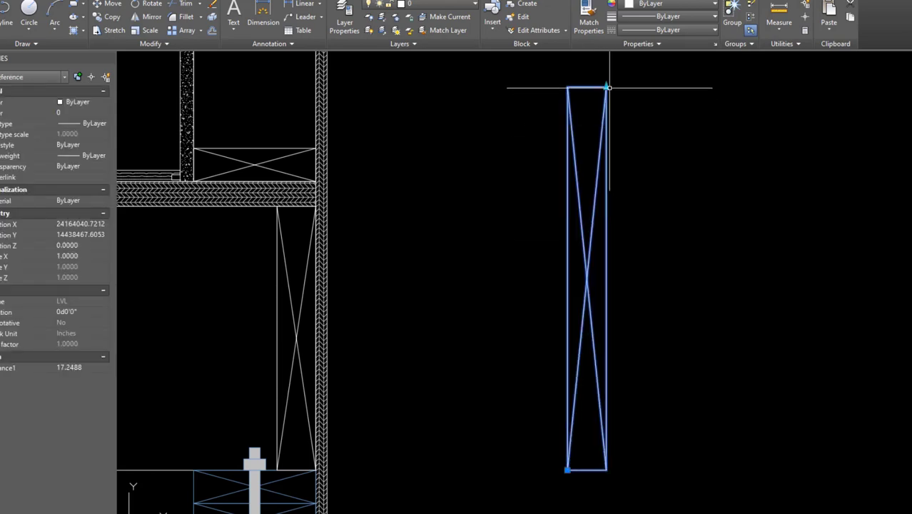
click(608, 87)
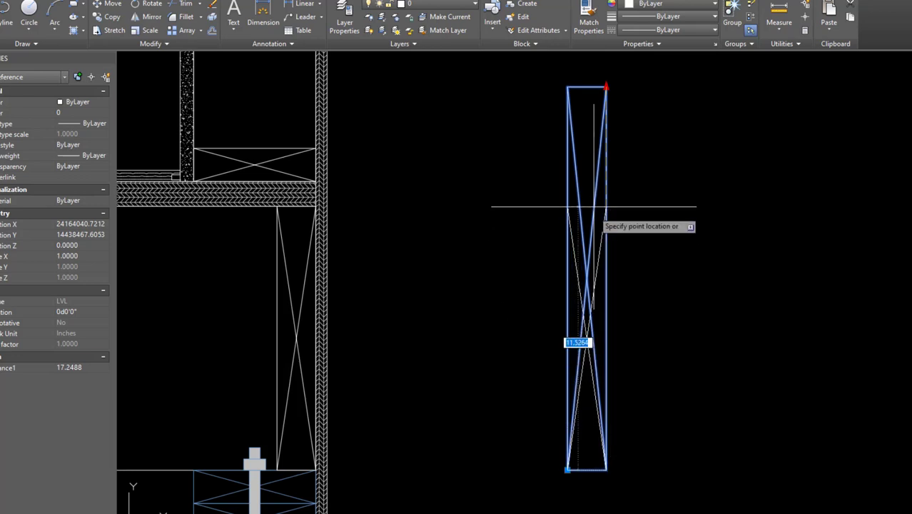
scroll(600, 321, down, 5)
click(600, 102)
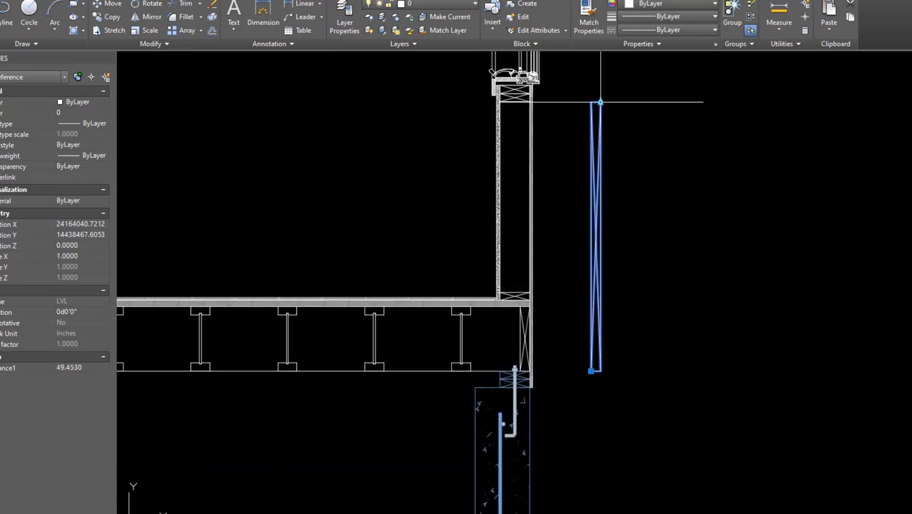
Shorten the LVL board with its top grip, set its height to exactly 11.875, and clear the selection
click(600, 102)
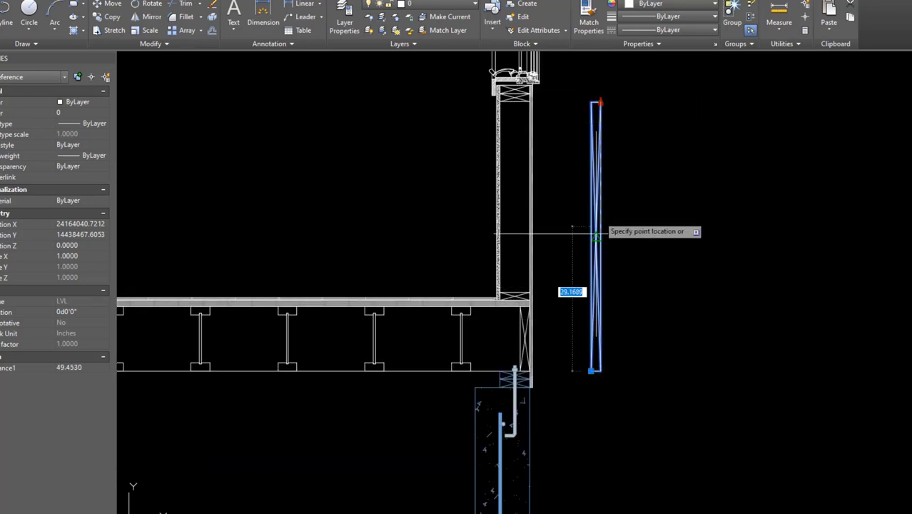
click(600, 309)
scroll(589, 364, up, 5)
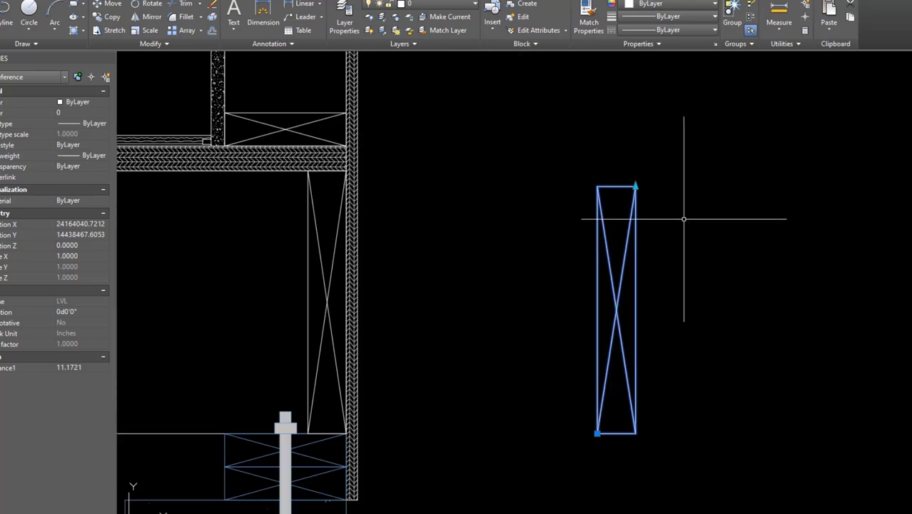
click(635, 187)
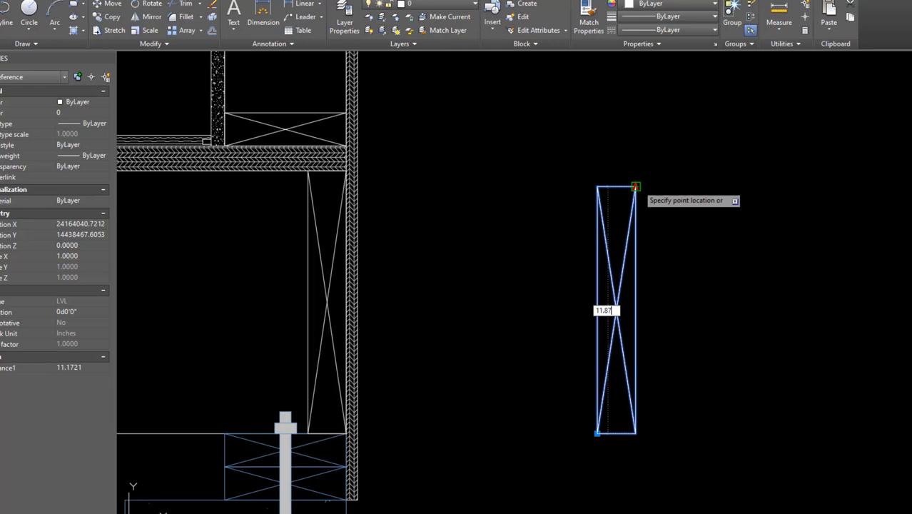
key(Return)
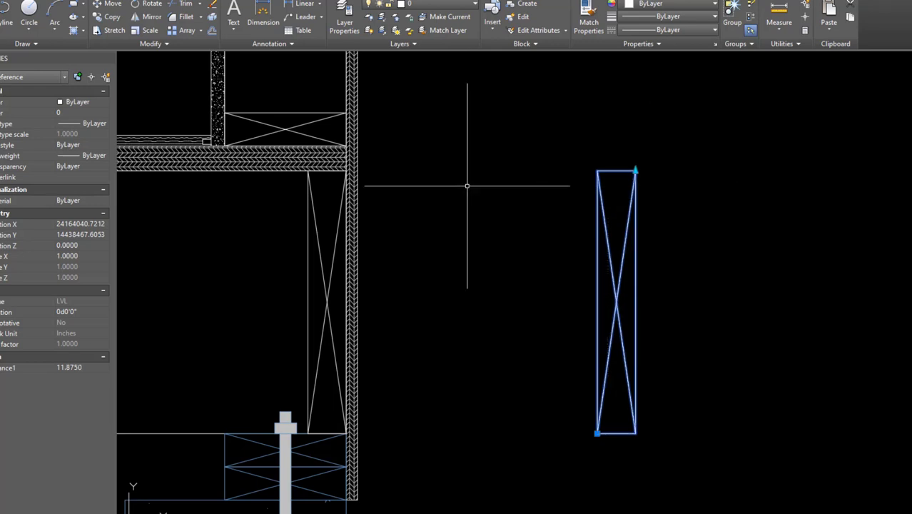
key(Escape)
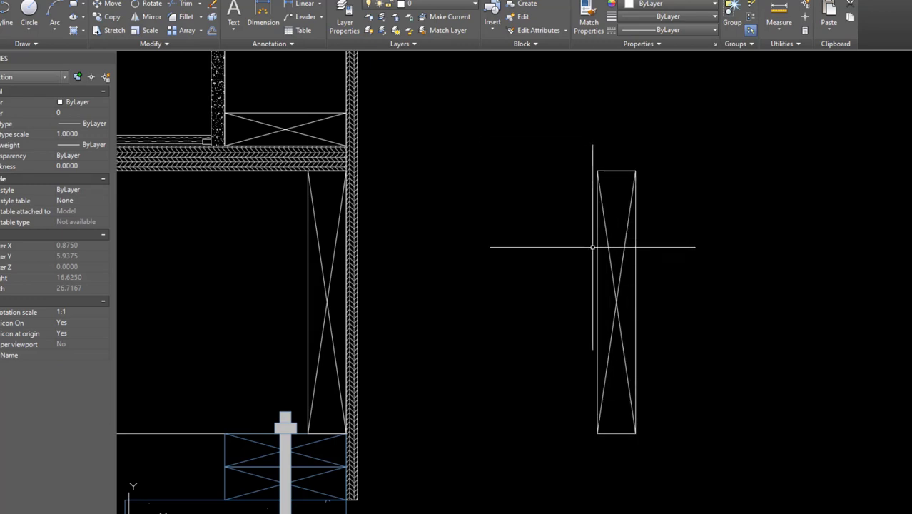
Reopen the LVL block for editing and set its linear parameter's distance type to List
double_click(606, 231)
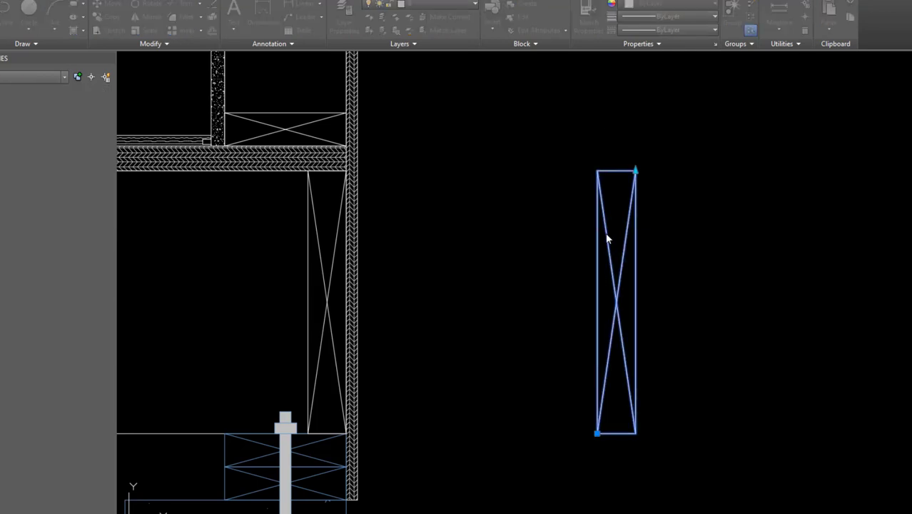
click(493, 374)
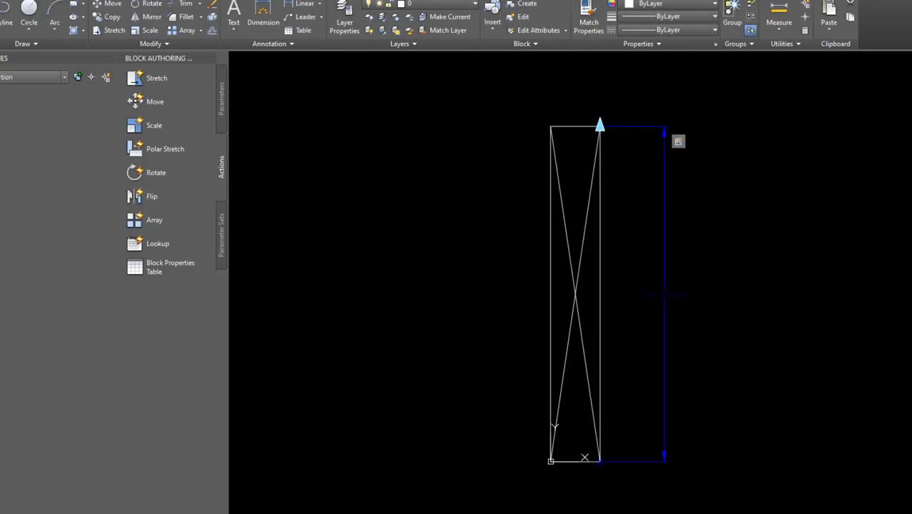
click(723, 317)
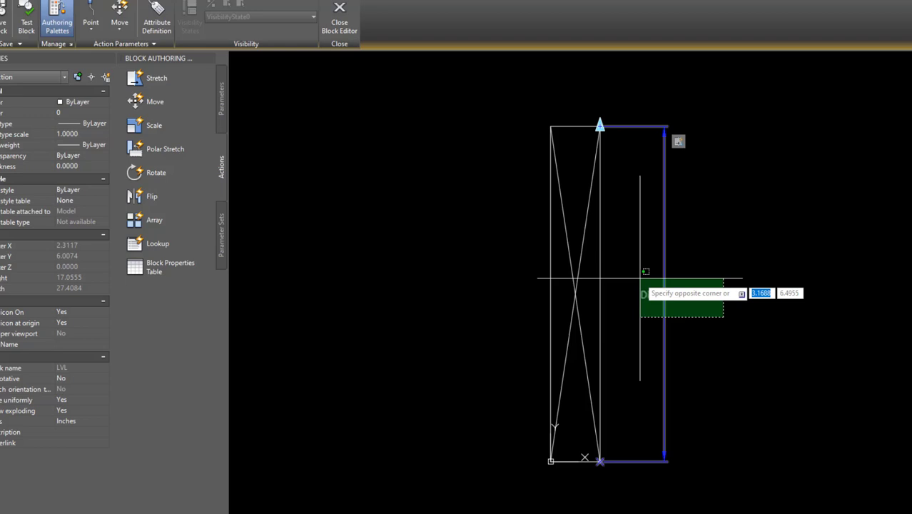
click(643, 276)
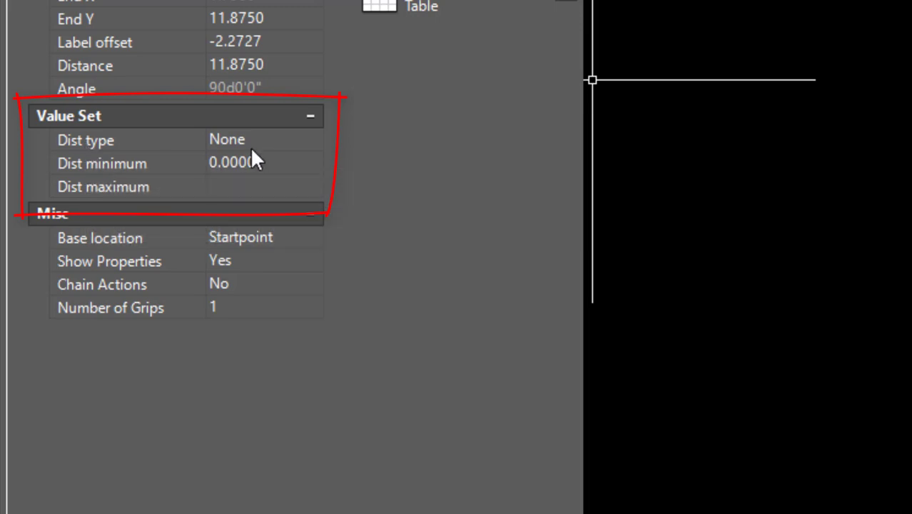
click(233, 140)
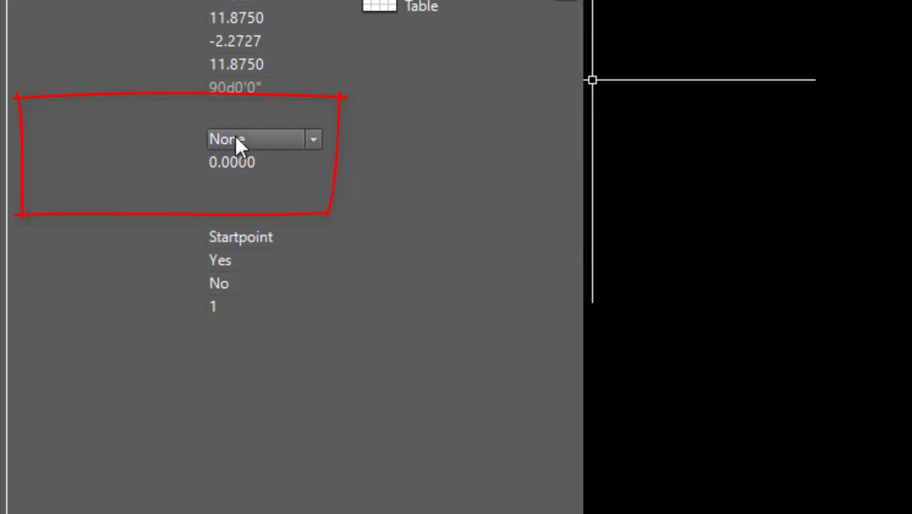
click(314, 140)
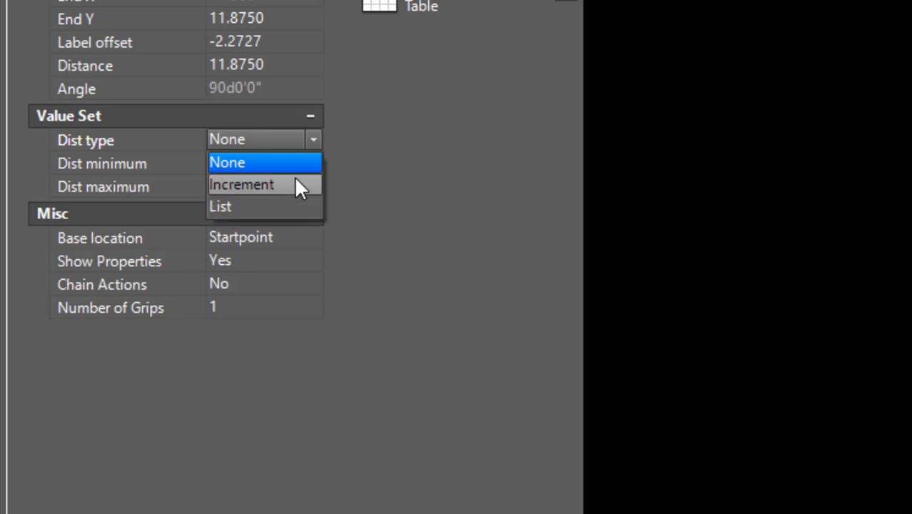
click(277, 208)
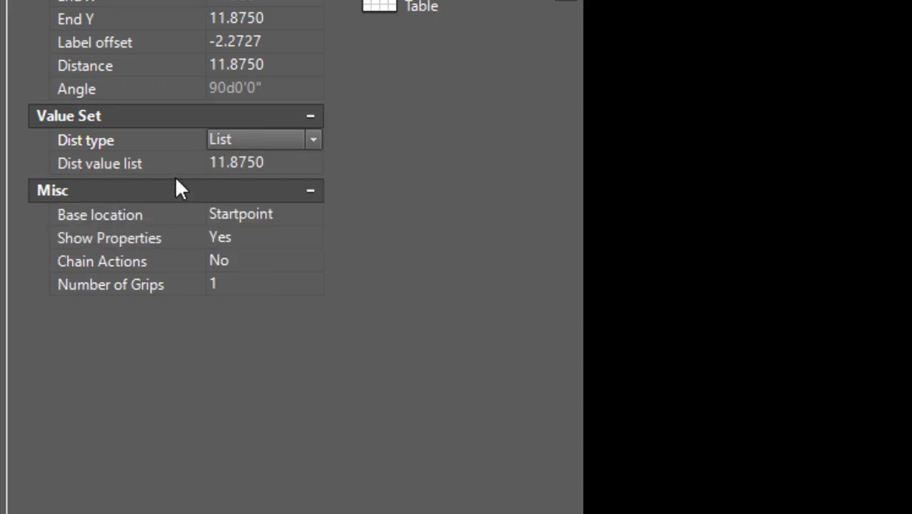
Add 14, 7.25 and 9.5 to the linear parameter's distance value list and accept the list
click(284, 165)
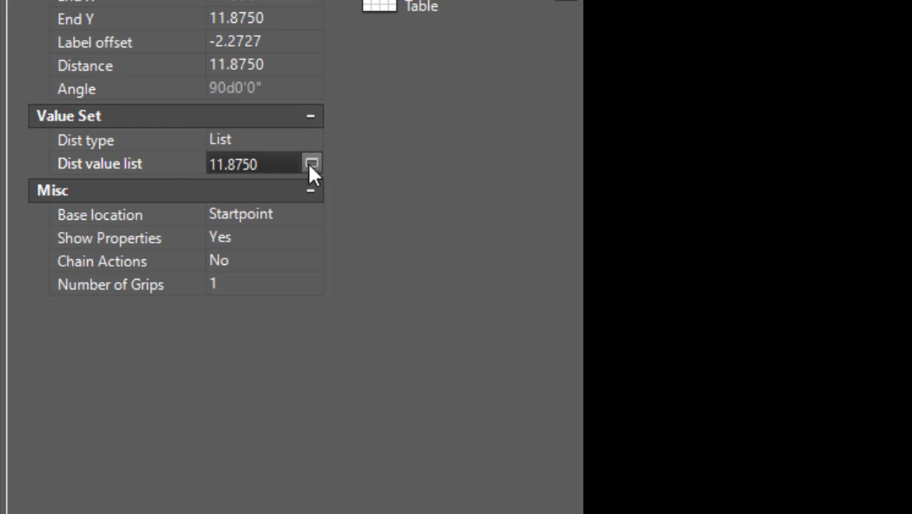
click(311, 164)
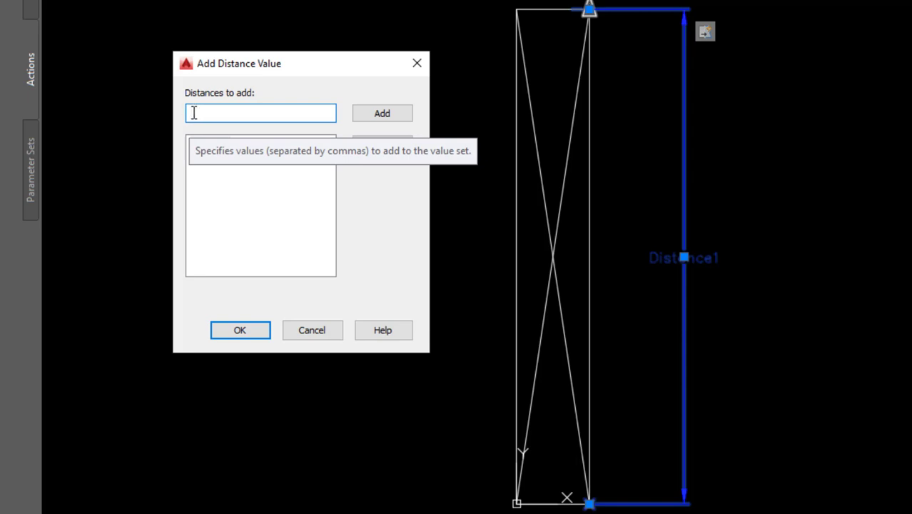
text(14)
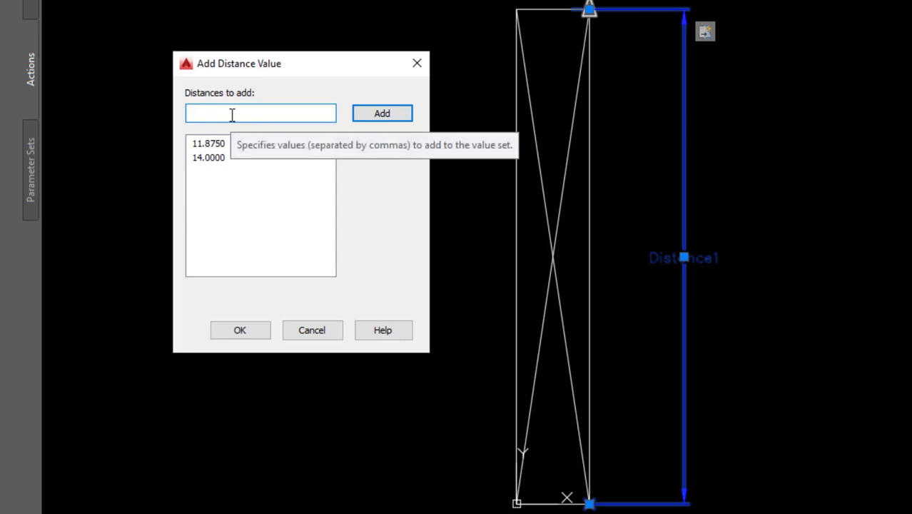
text(7.25)
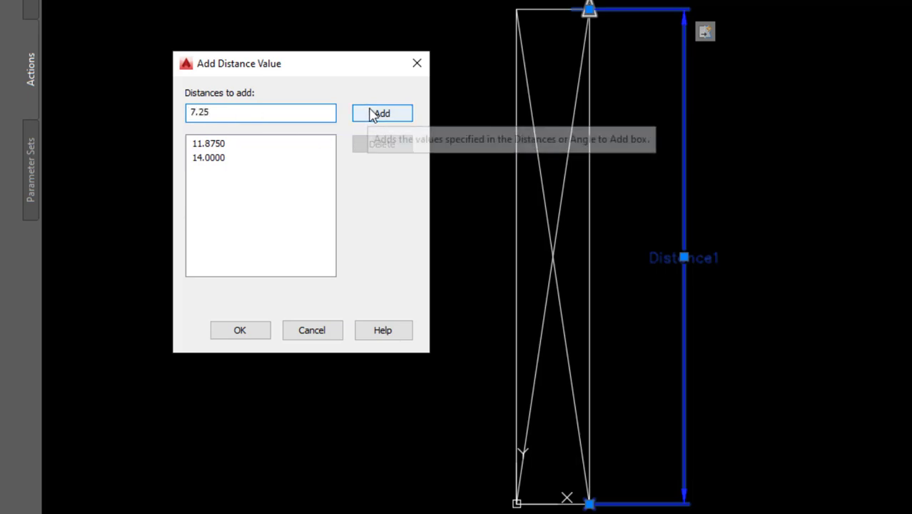
click(372, 113)
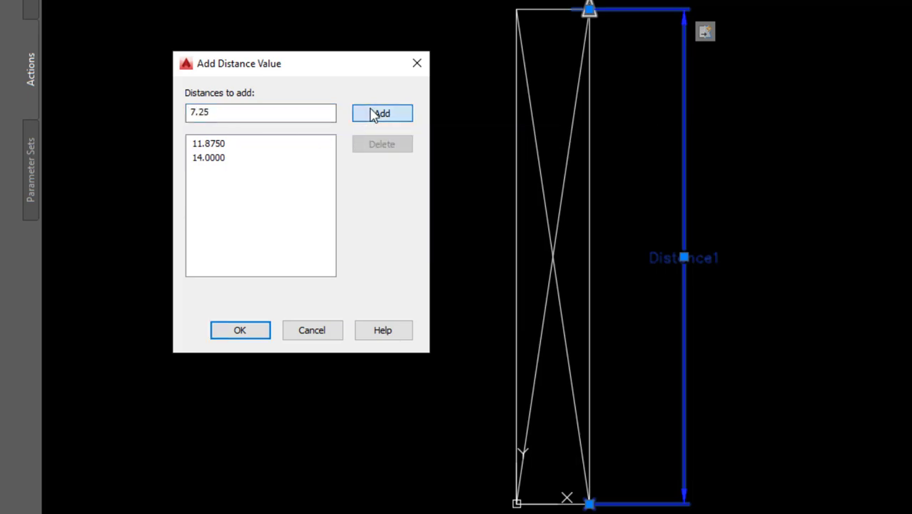
text(9)
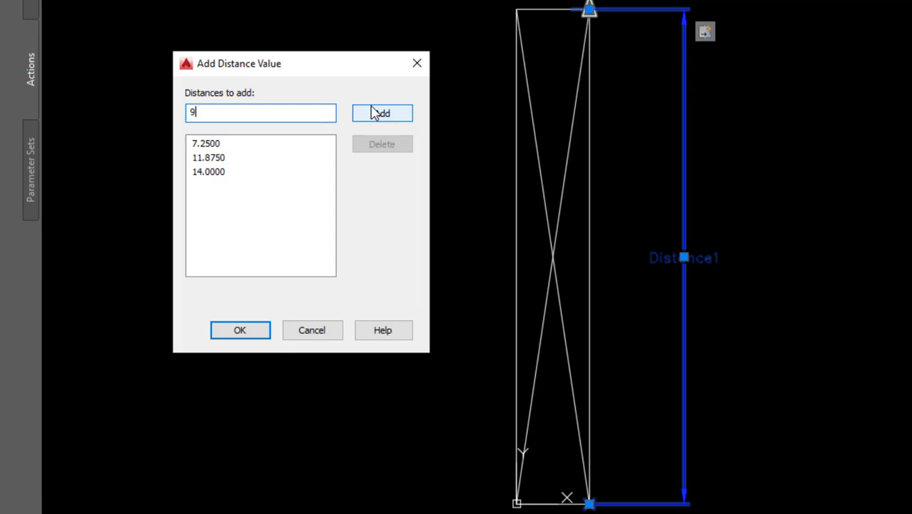
text(.5)
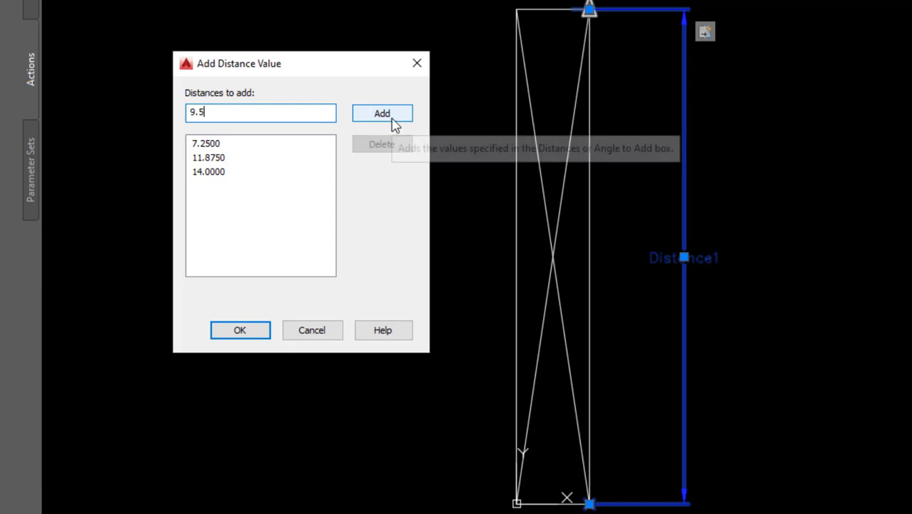
click(393, 118)
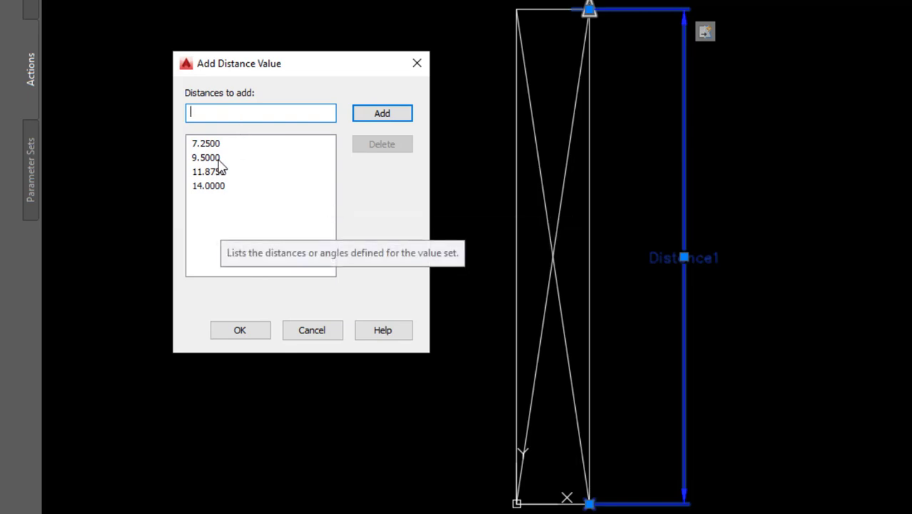
click(241, 330)
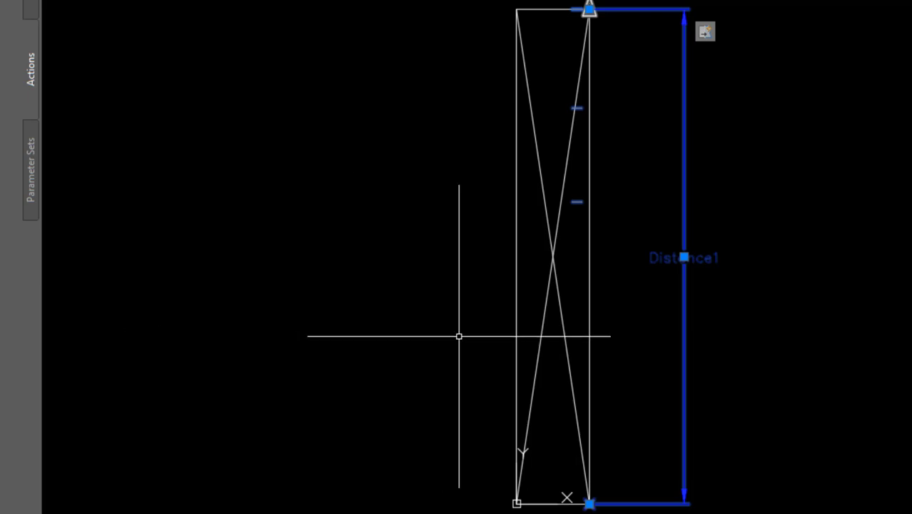
Close the block editor and test the preset heights by stretching the LVL board's top grip up to the 14 mark
scroll(459, 321, down, 1)
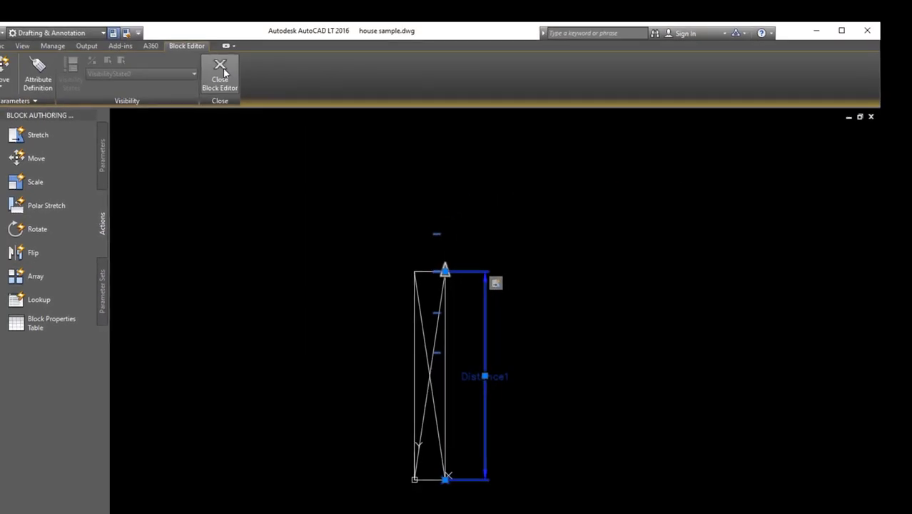
click(222, 71)
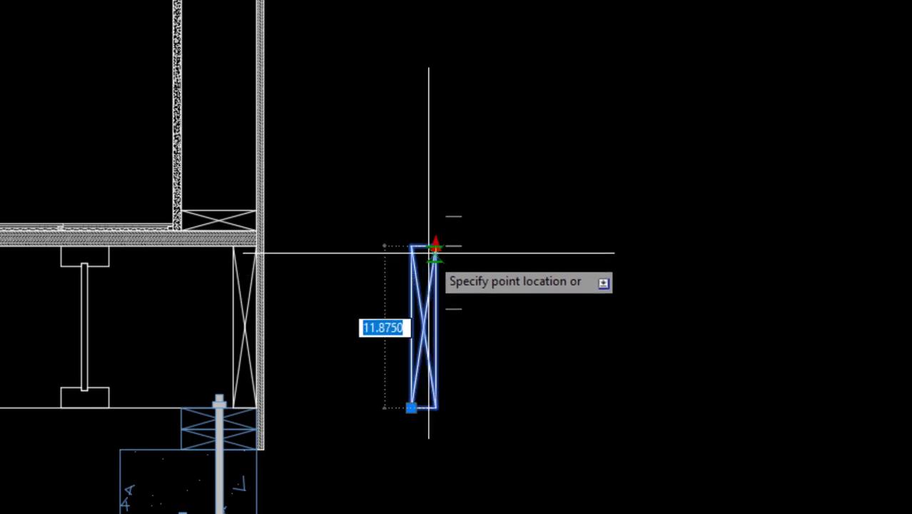
click(434, 209)
click(477, 221)
click(353, 168)
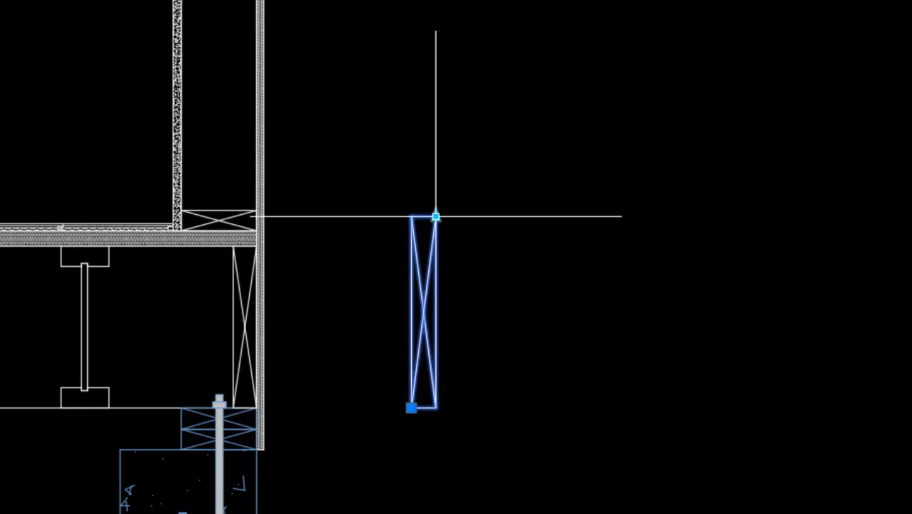
click(436, 214)
key(Escape)
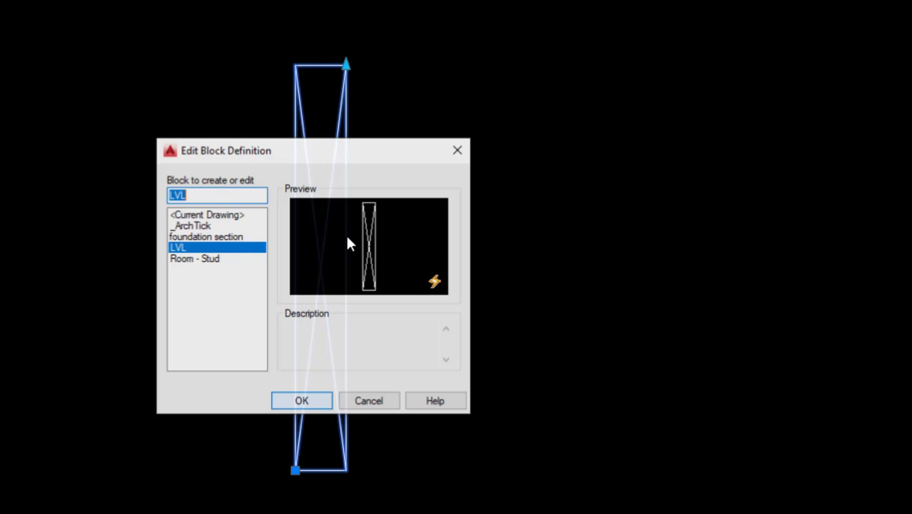
Reopen the LVL block's definition and select the 11.8750 entry in its linear parameter's distance value list
click(302, 400)
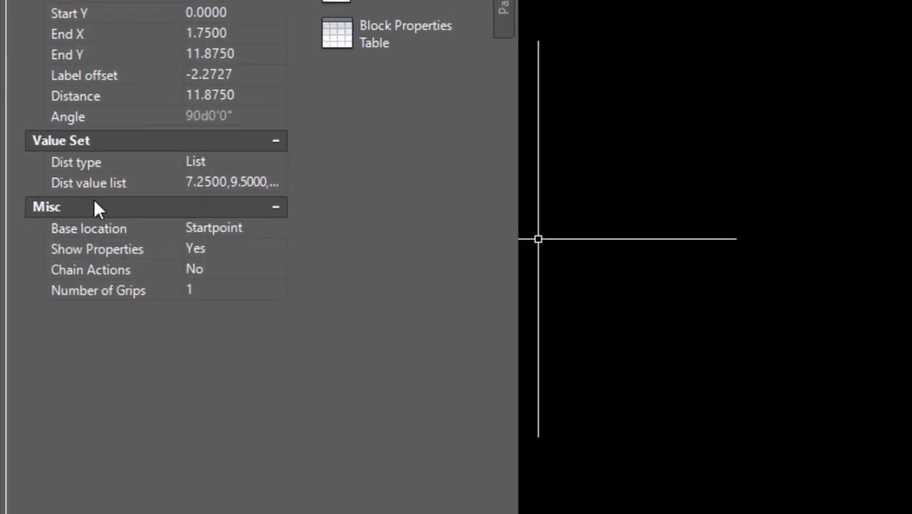
click(271, 183)
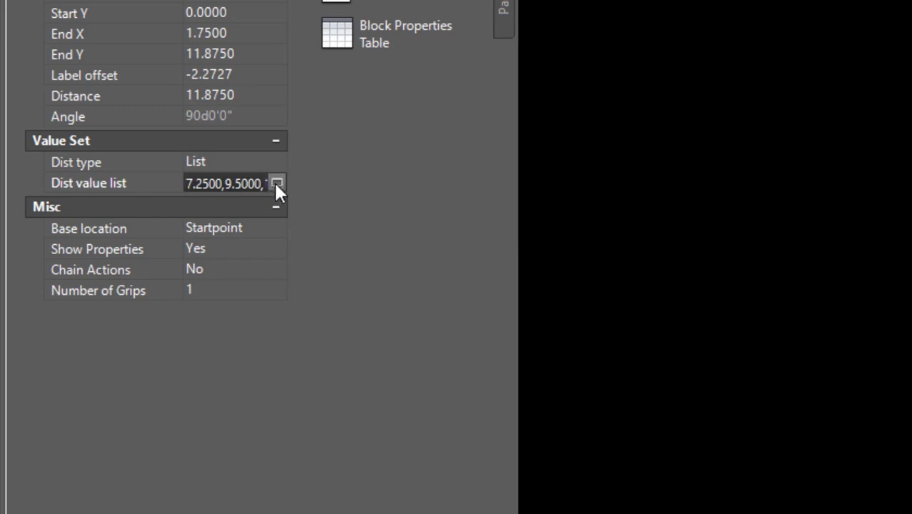
click(277, 183)
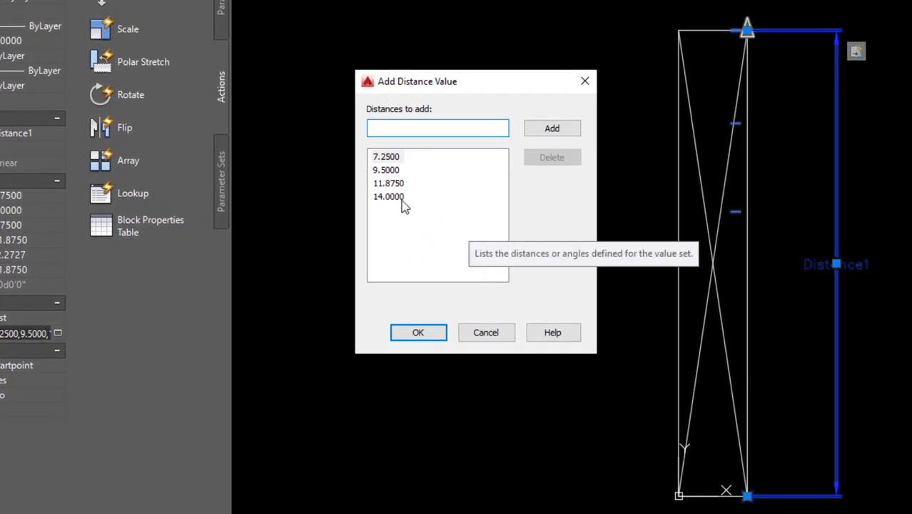
click(393, 184)
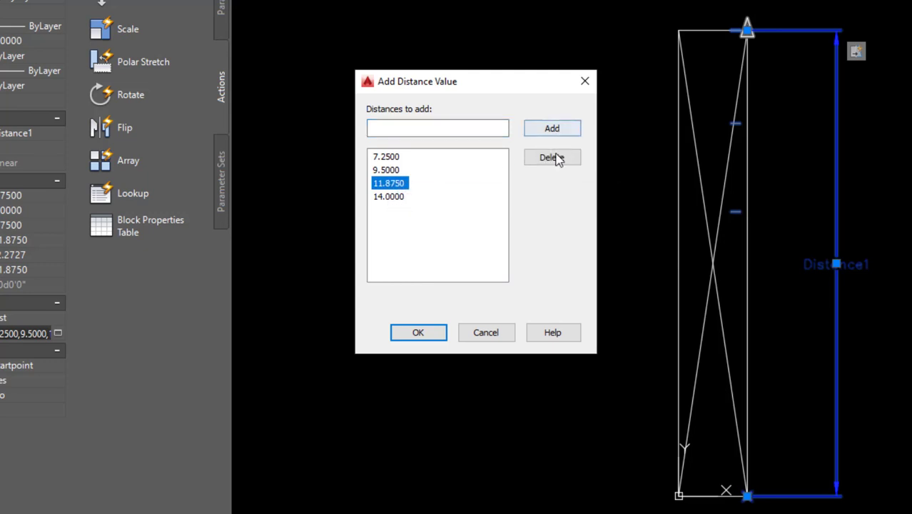